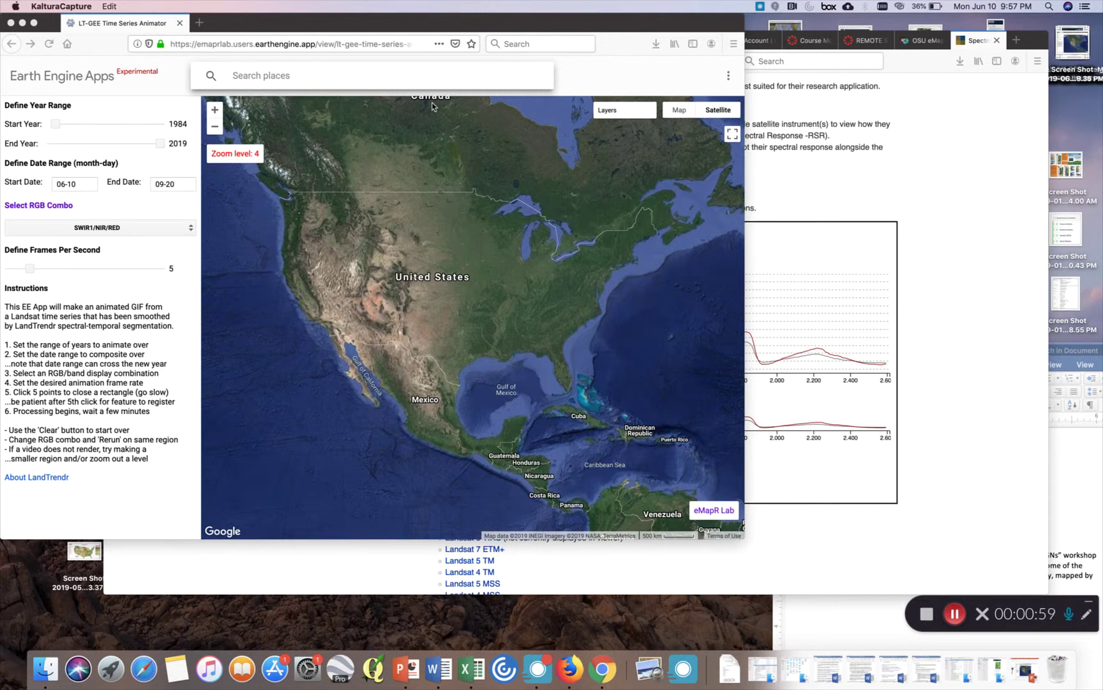
Find Babyfoot Lake, Oregon, USA on the map and show its surroundings at zoom level 15
{"action": "left_click", "coordinate": [319, 76]}
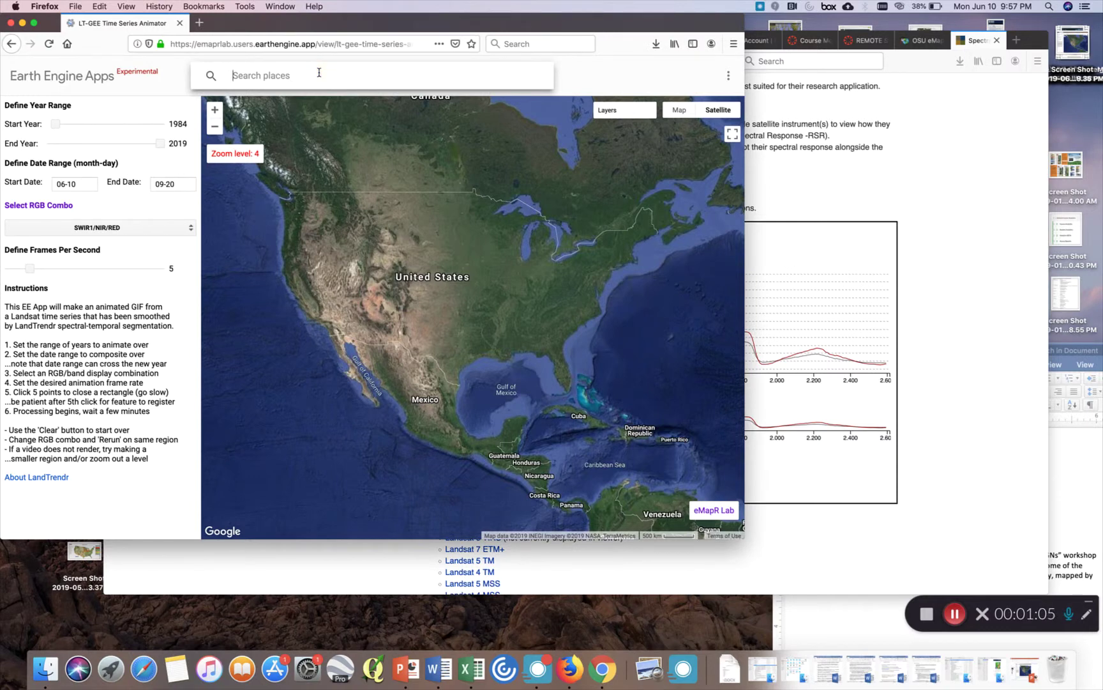
{"action": "type", "text": "Bab"}
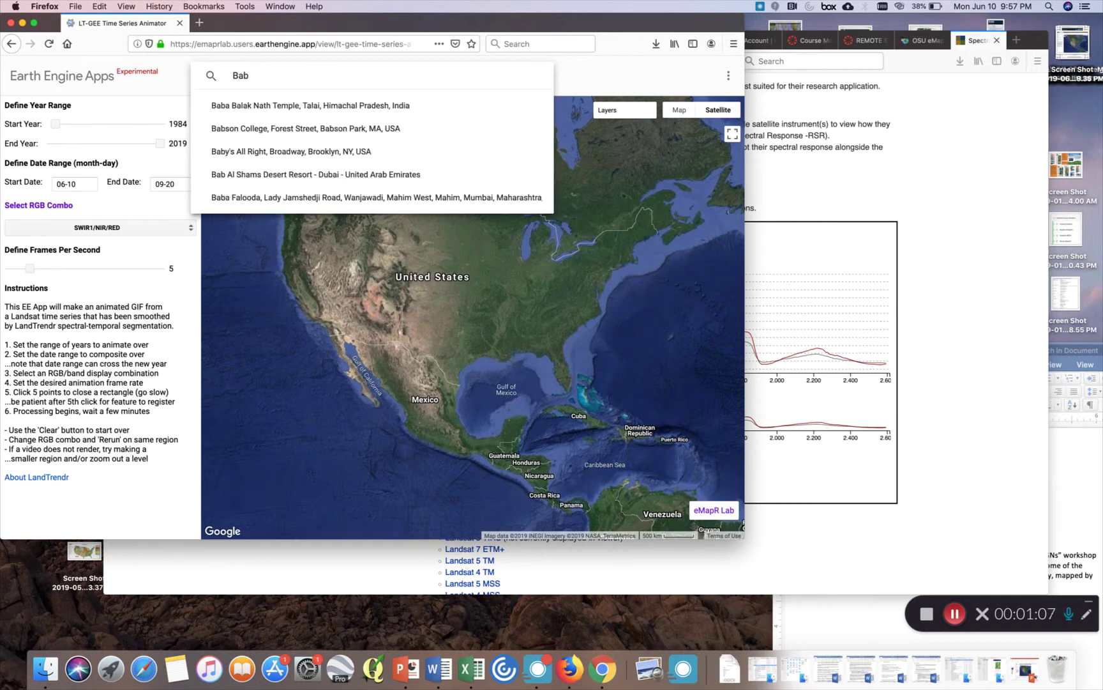
{"action": "type", "text": "yfoo"}
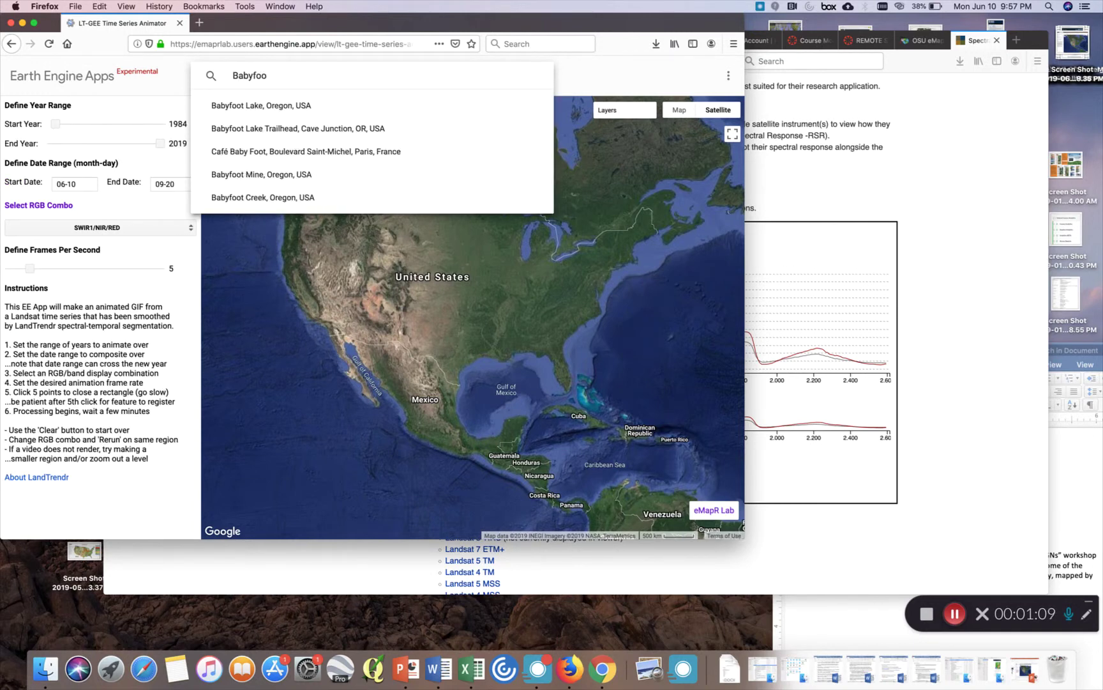
{"action": "left_click", "coordinate": [295, 106]}
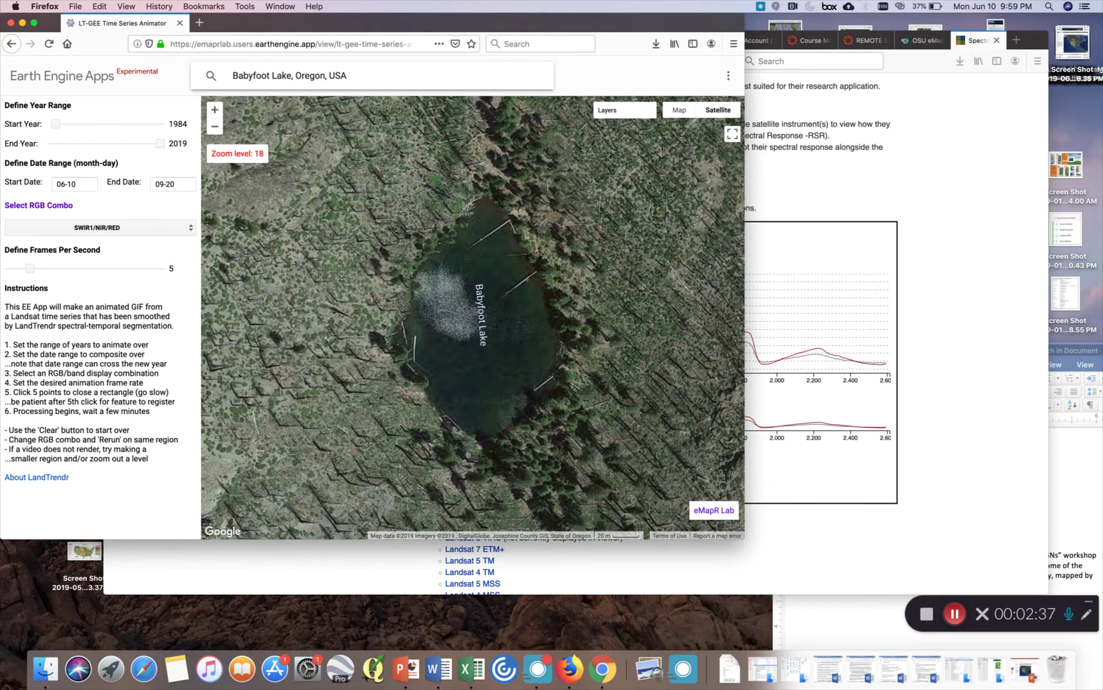
{"action": "left_click", "coordinate": [214, 126]}
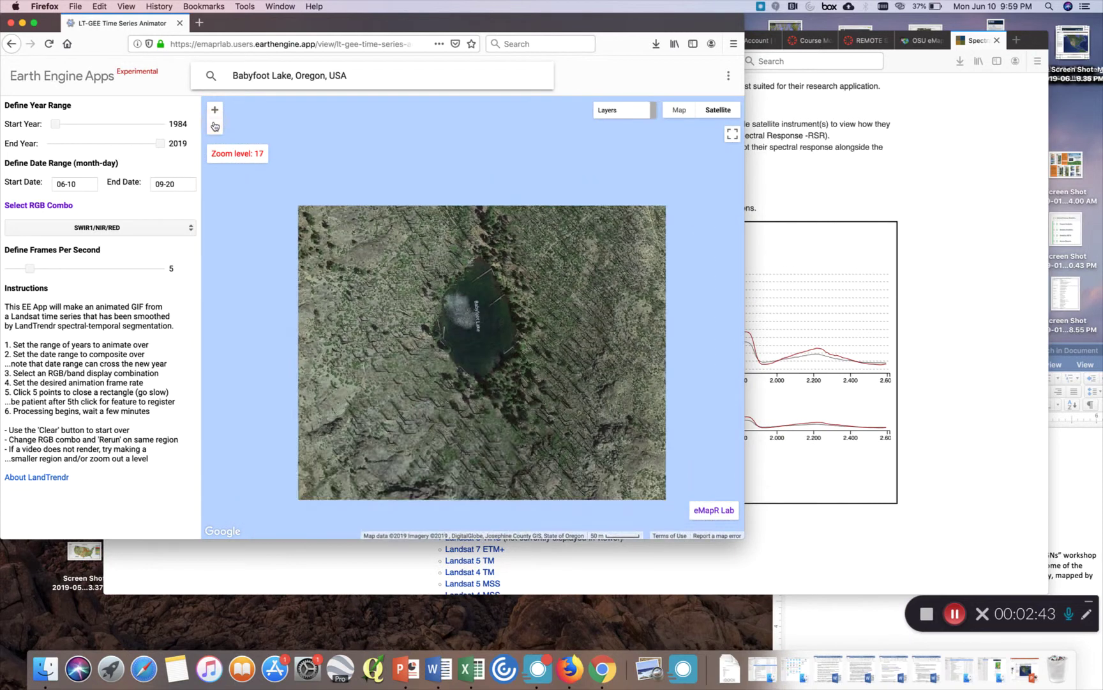
{"action": "left_click", "coordinate": [214, 127]}
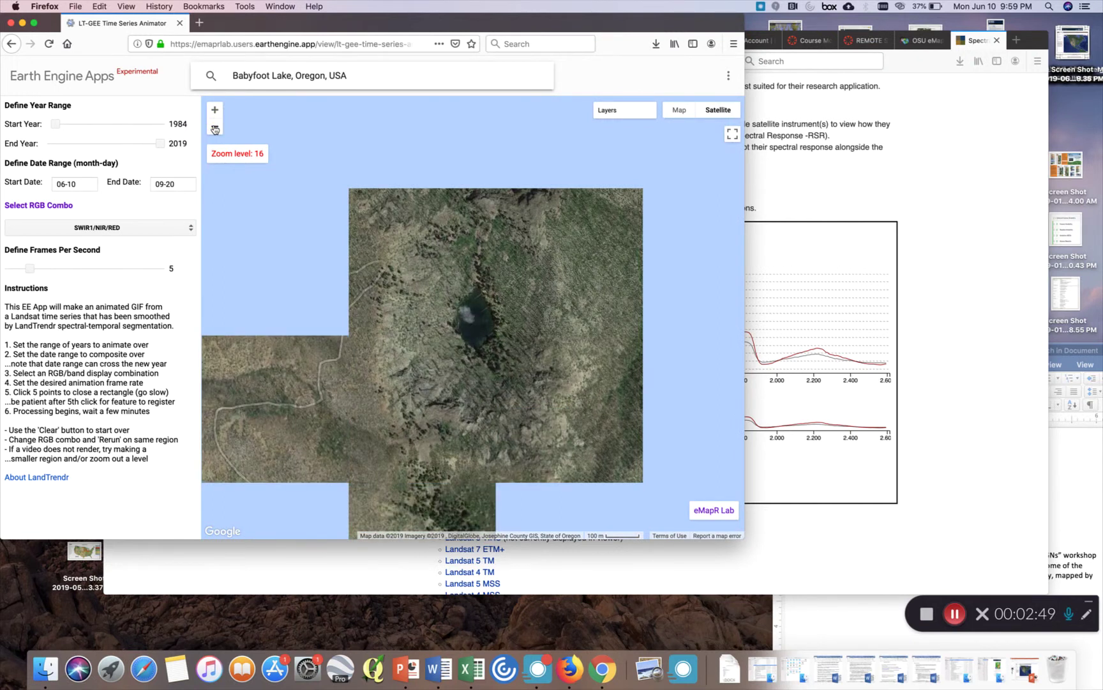
{"action": "left_click", "coordinate": [215, 127]}
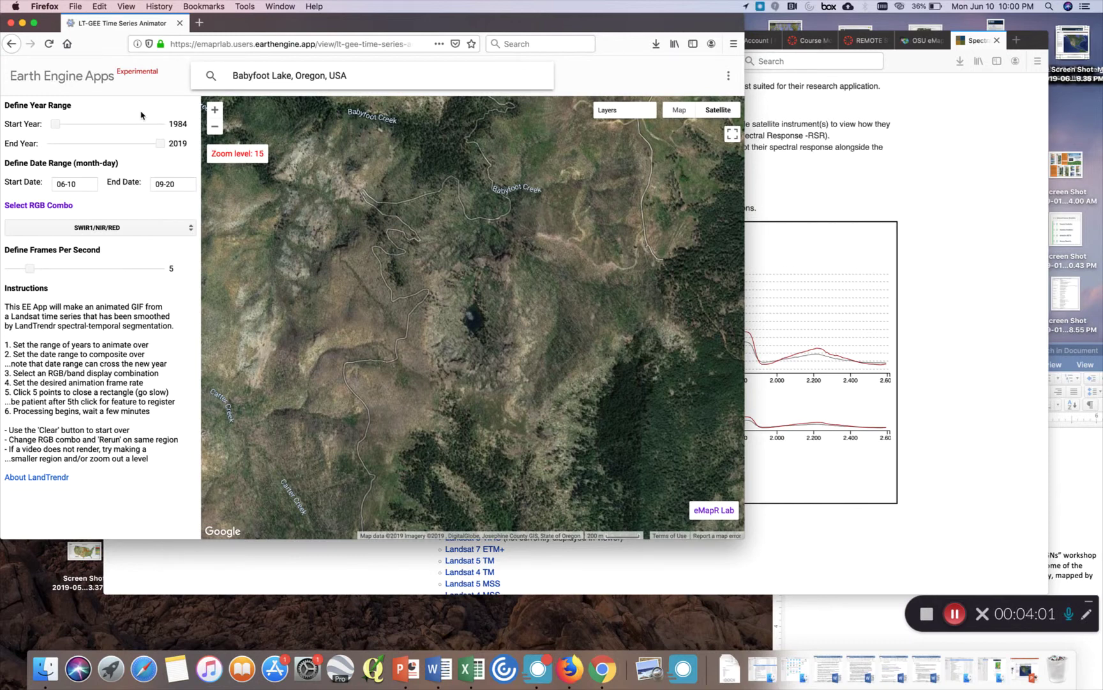
Set the compositing date range to start on 07-10 and end on 08-20
{"action": "left_click", "coordinate": [85, 183]}
{"action": "left_click", "coordinate": [65, 184]}
{"action": "key", "text": "BackSpace"}
{"action": "type", "text": "7"}
{"action": "left_click", "coordinate": [163, 184]}
{"action": "key", "text": "BackSpace"}
{"action": "type", "text": "8"}
Choose RED/GREEN/BLUE as the RGB band combination for the animation
{"action": "left_click", "coordinate": [120, 232]}
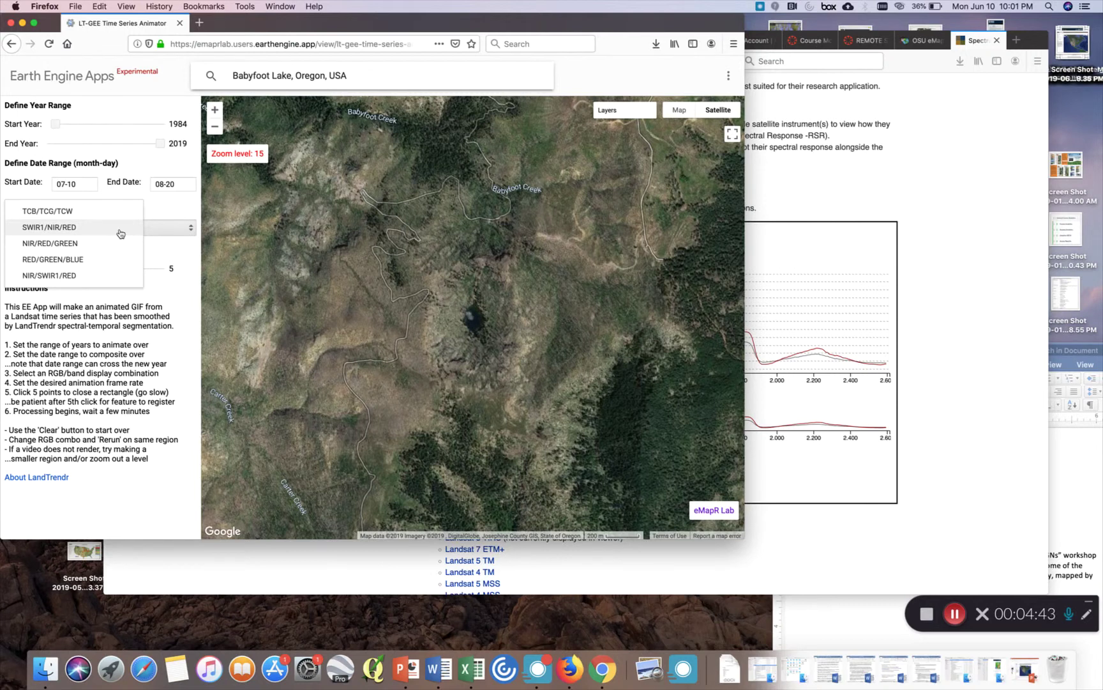
{"action": "left_click", "coordinate": [121, 233]}
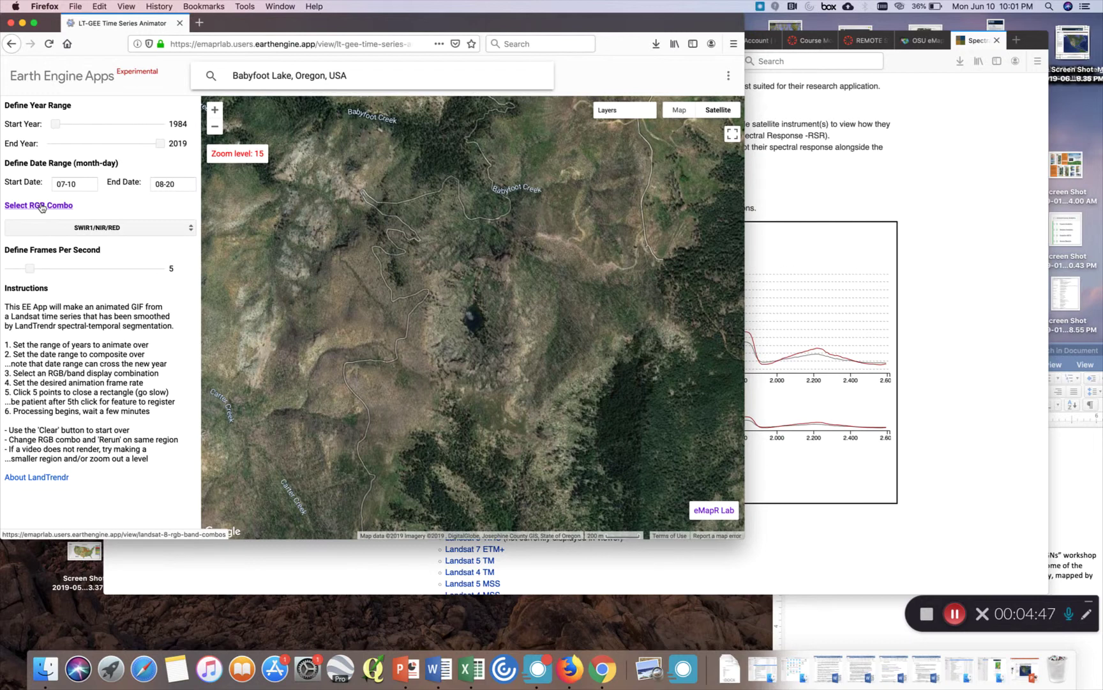
{"action": "left_click", "coordinate": [109, 229]}
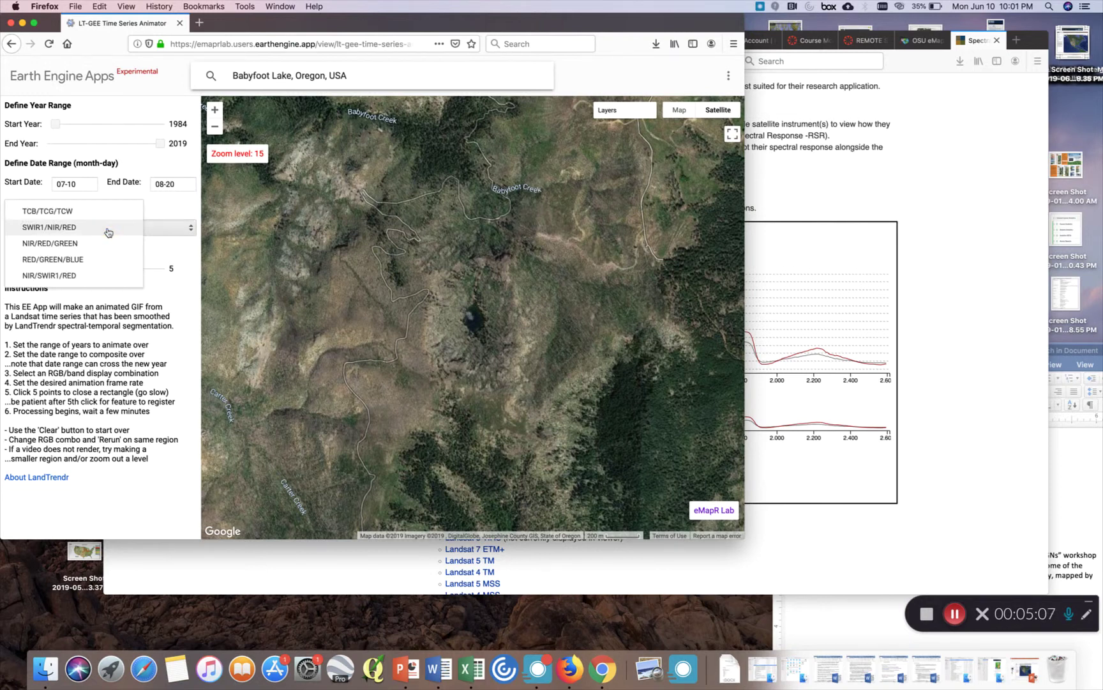
{"action": "left_click", "coordinate": [81, 261]}
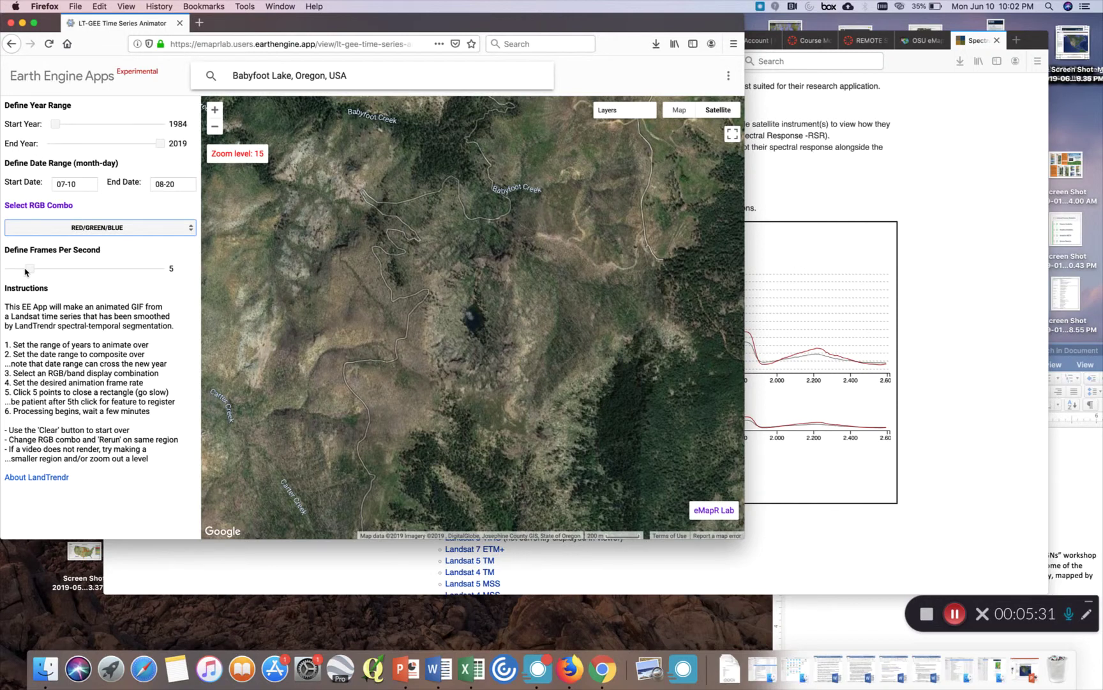
Try the slowest and fastest frame rates, and return the setting to 5 frames per second
{"action": "left_click_drag", "start_coordinate": [26, 272], "coordinate": [7, 272]}
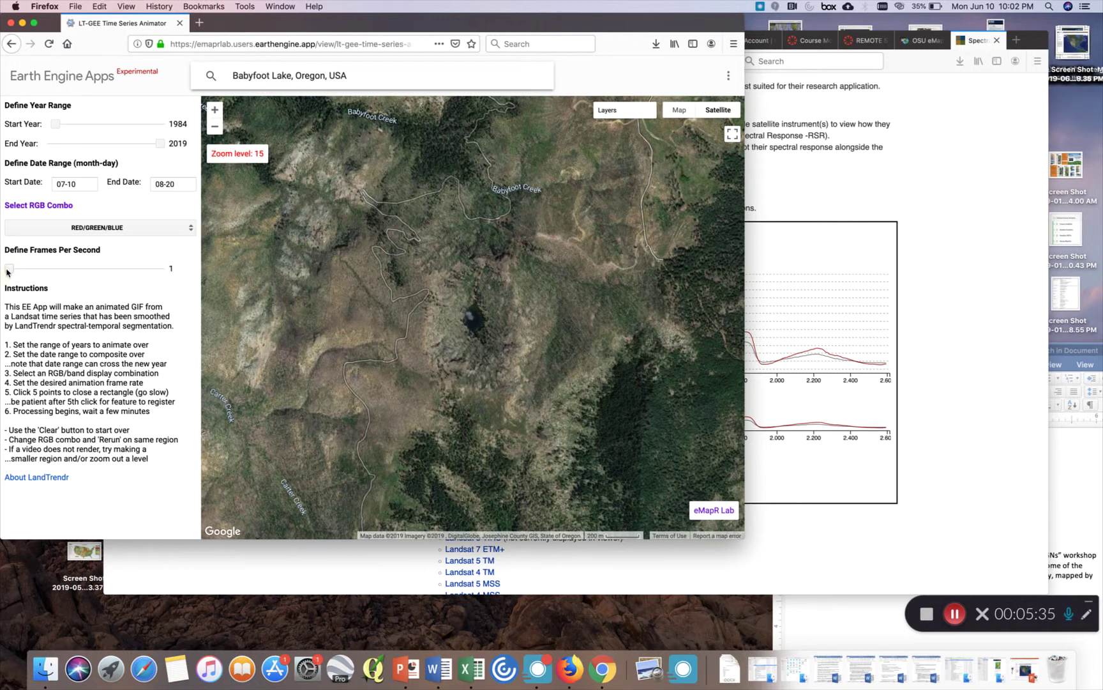
{"action": "left_click_drag", "start_coordinate": [7, 271], "coordinate": [164, 275]}
{"action": "left_click_drag", "start_coordinate": [164, 275], "coordinate": [29, 269]}
Outline a closed rectangle about 2.86 km wide around Babyfoot Lake to generate its animation
{"action": "left_click", "coordinate": [699, 134]}
{"action": "left_click", "coordinate": [705, 479]}
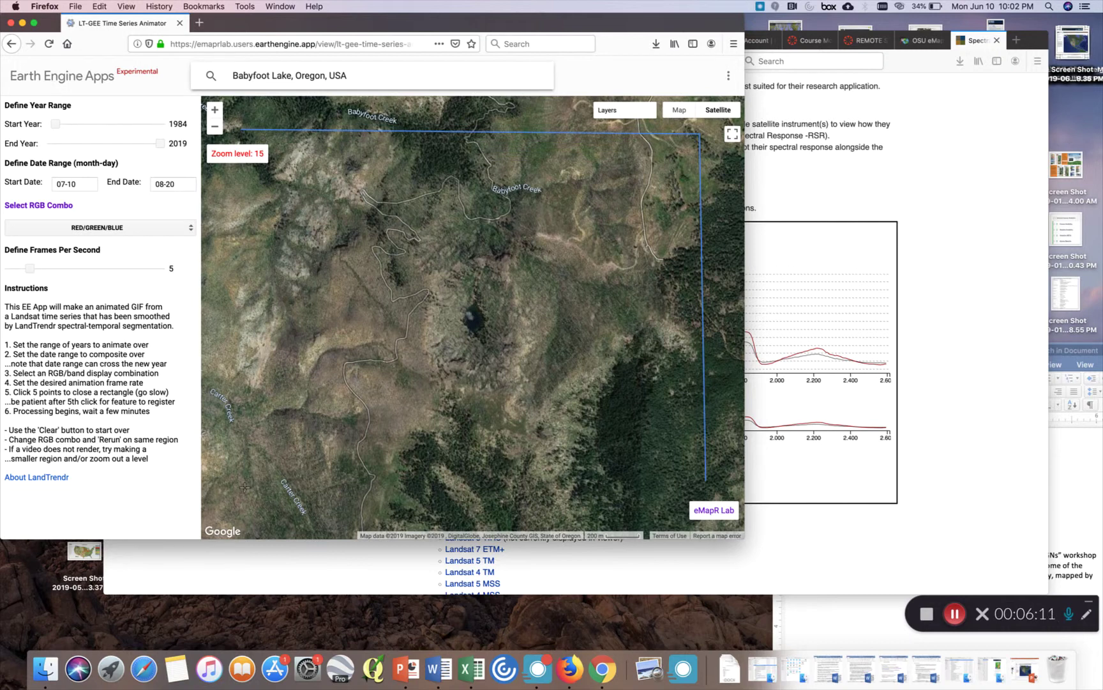
{"action": "left_click", "coordinate": [244, 487]}
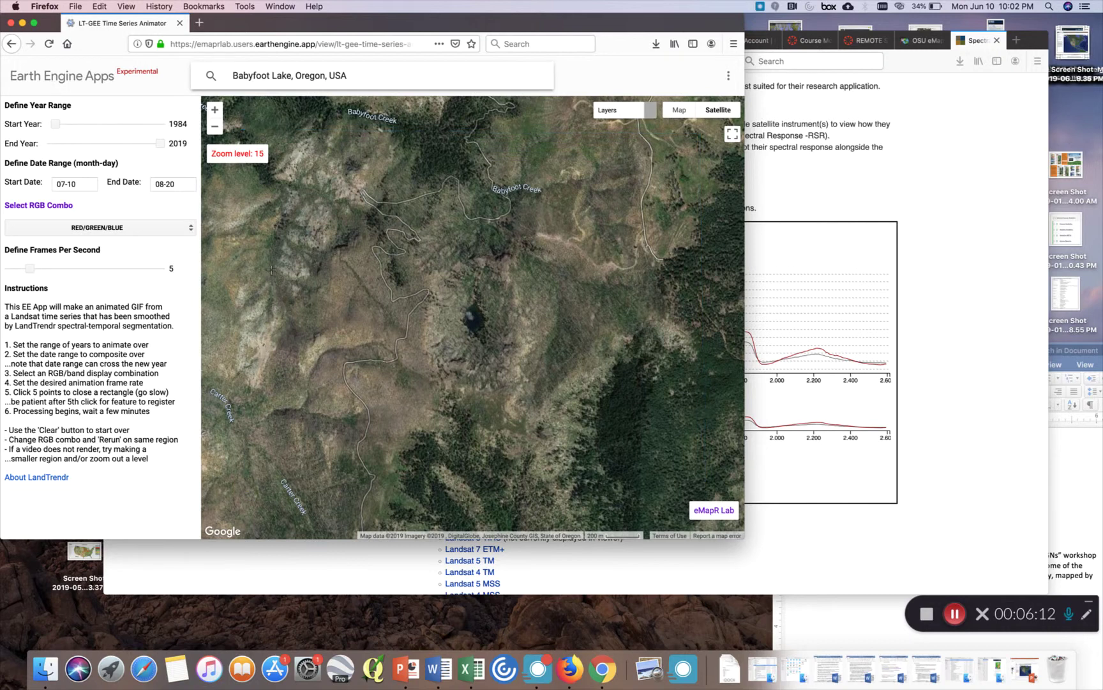
{"action": "left_click", "coordinate": [241, 127]}
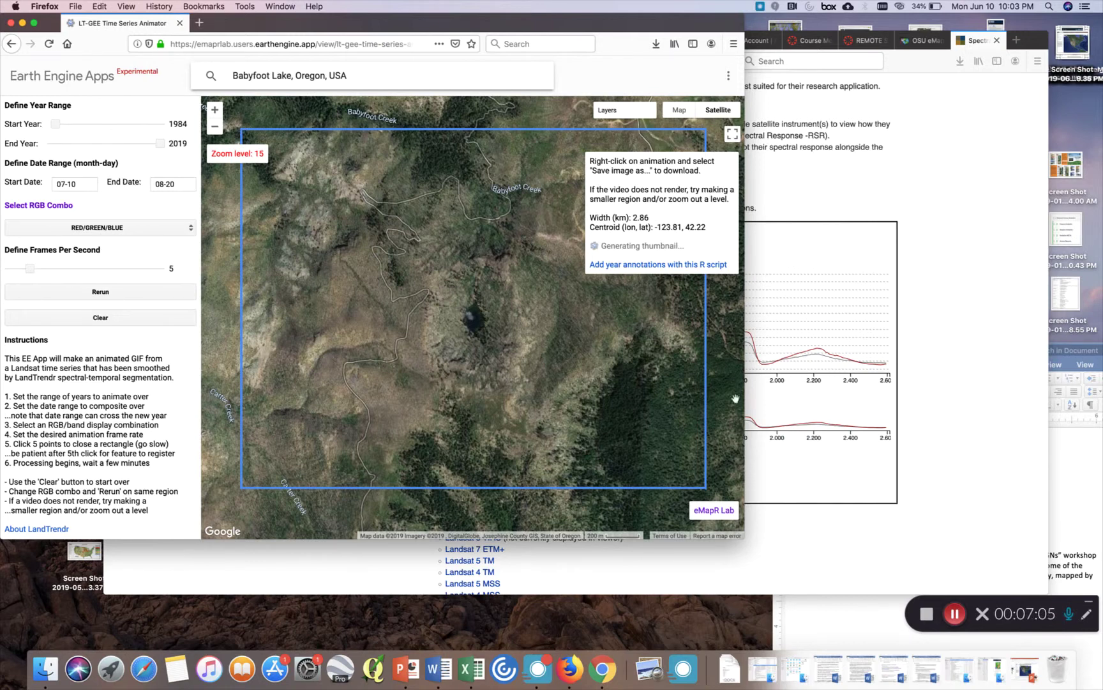
{"action": "left_click", "coordinate": [955, 616]}
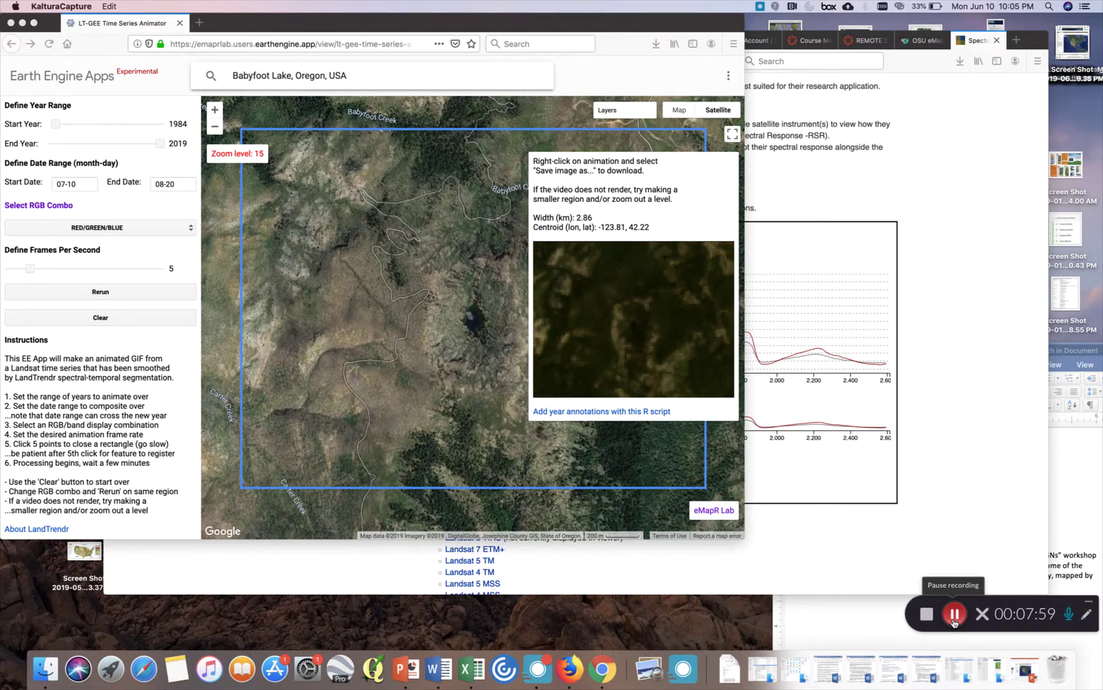
Clear the drawn region with its animation and show the wider area around the lake at zoom level 13
{"action": "left_click", "coordinate": [101, 316]}
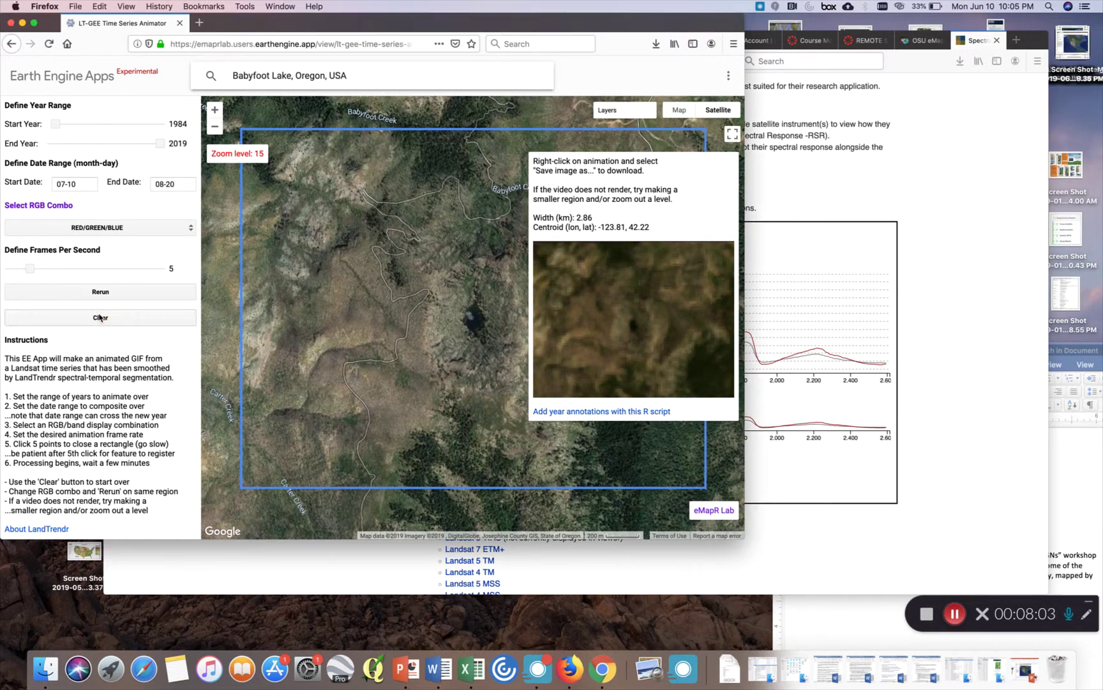
{"action": "left_click", "coordinate": [100, 317]}
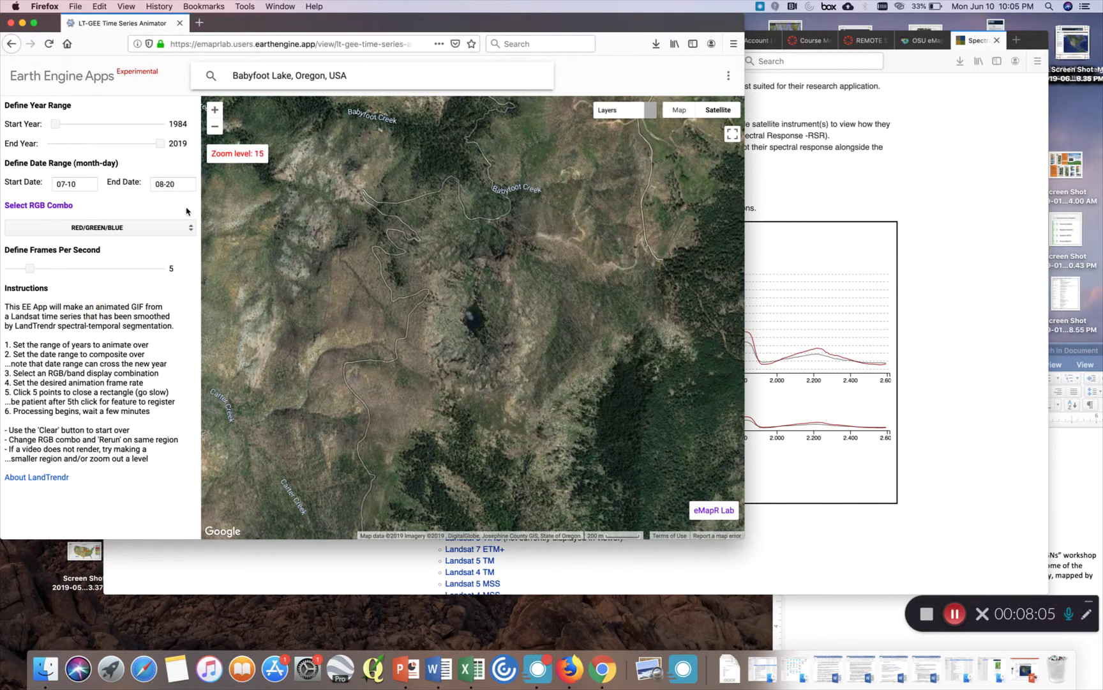
{"action": "left_click", "coordinate": [215, 130]}
{"action": "left_click", "coordinate": [215, 129]}
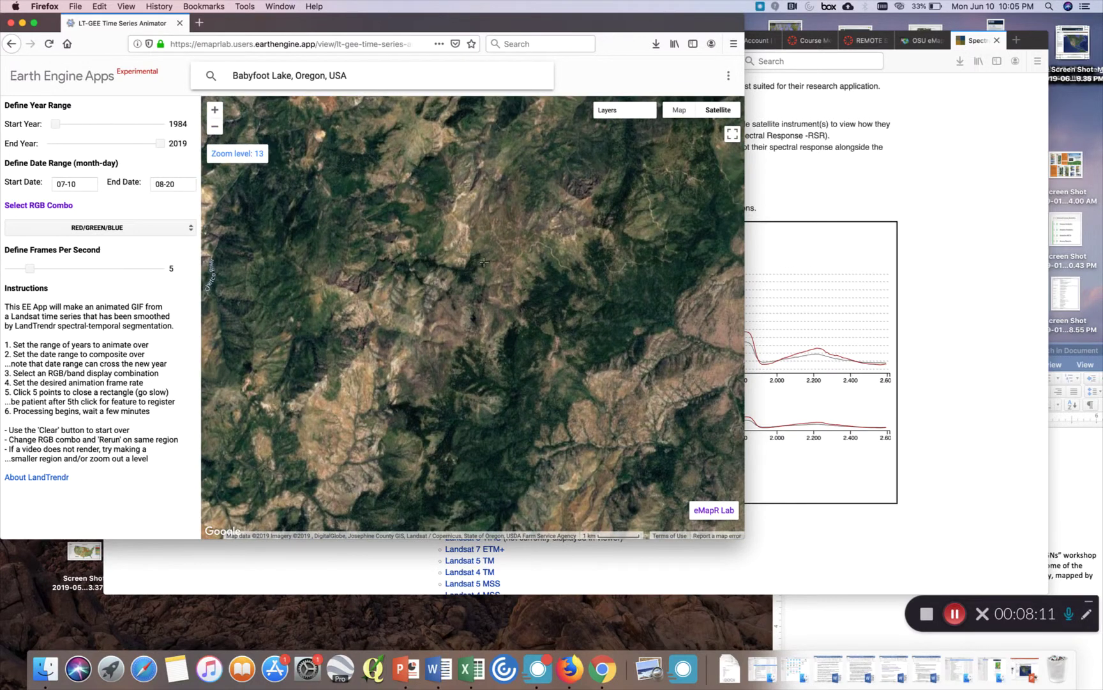
Outline a larger closed rectangle about 9.67 km wide centred on the lake to generate a new animation
{"action": "left_click", "coordinate": [273, 149]}
{"action": "left_click", "coordinate": [657, 164]}
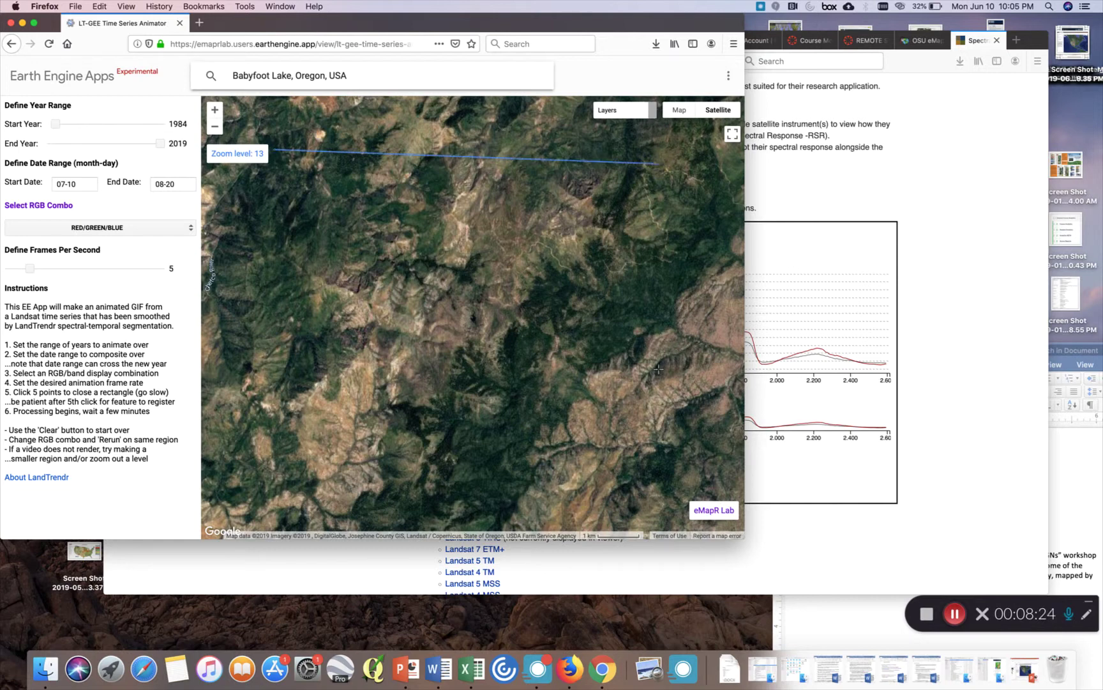
{"action": "left_click", "coordinate": [666, 440]}
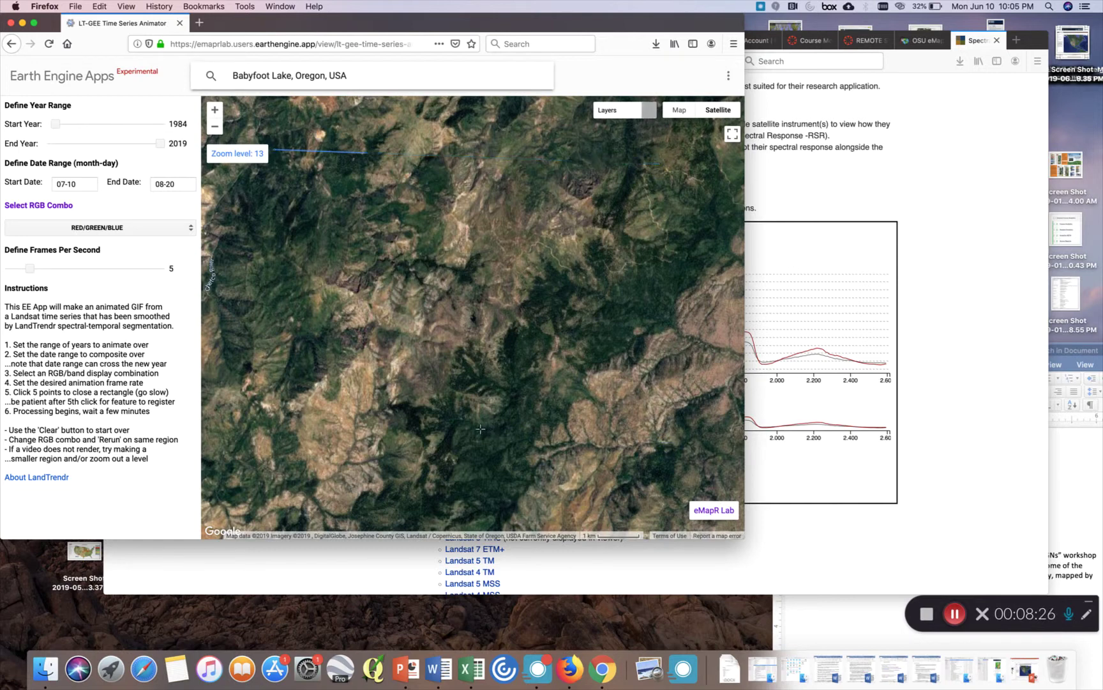
{"action": "left_click", "coordinate": [273, 440]}
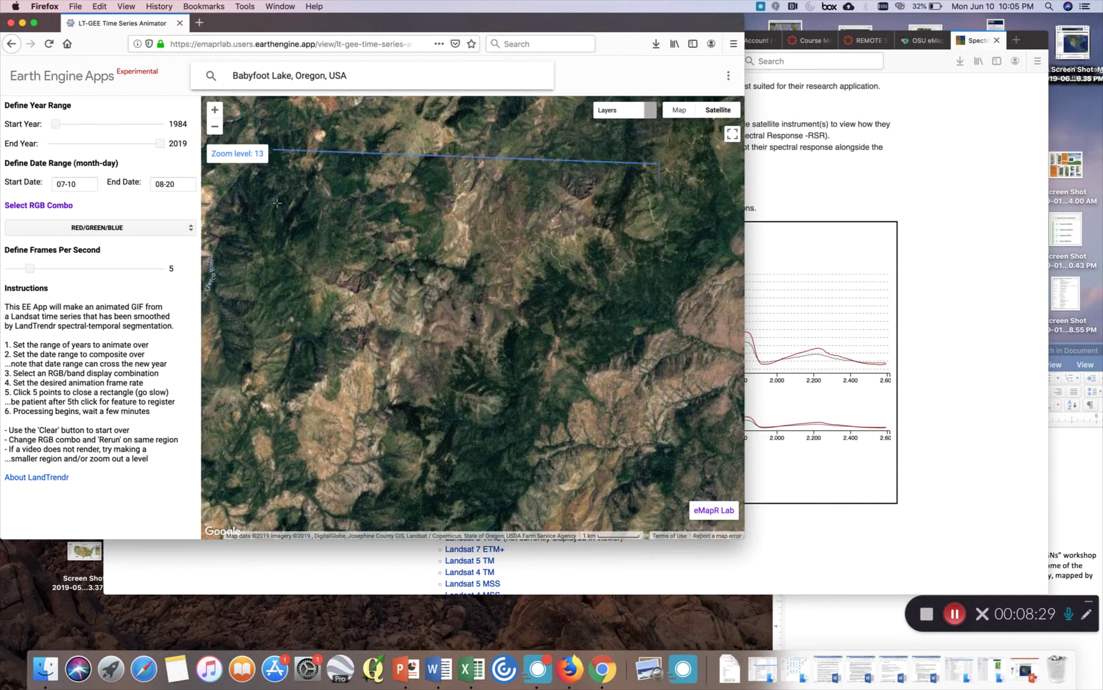
{"action": "left_click", "coordinate": [273, 150]}
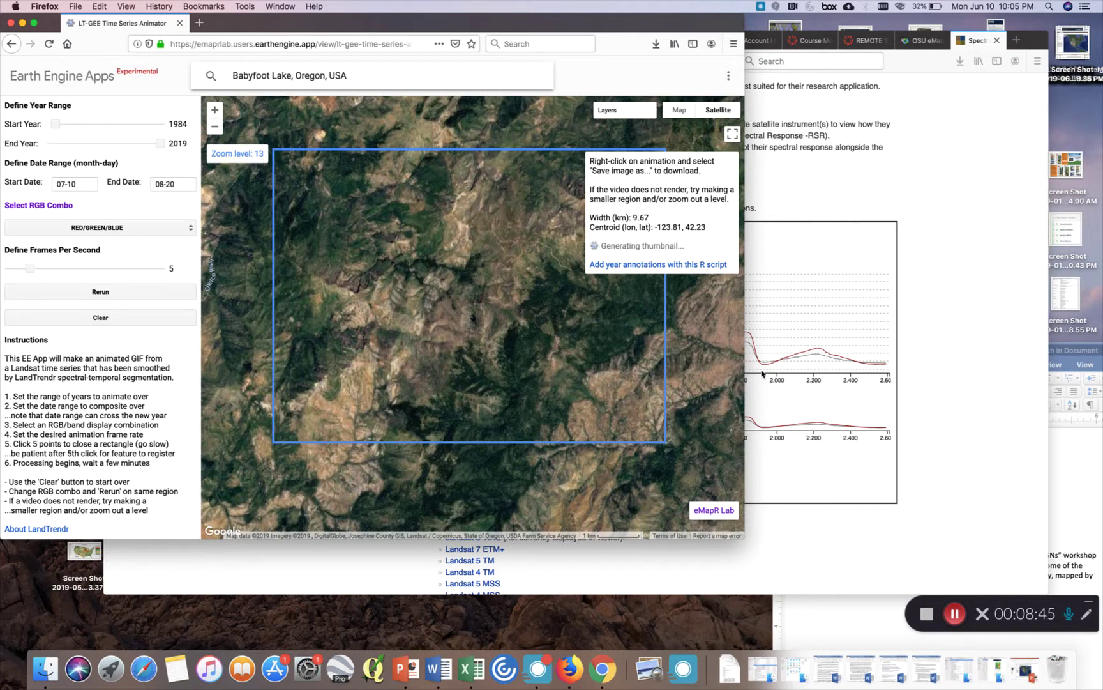
{"action": "left_click", "coordinate": [954, 614]}
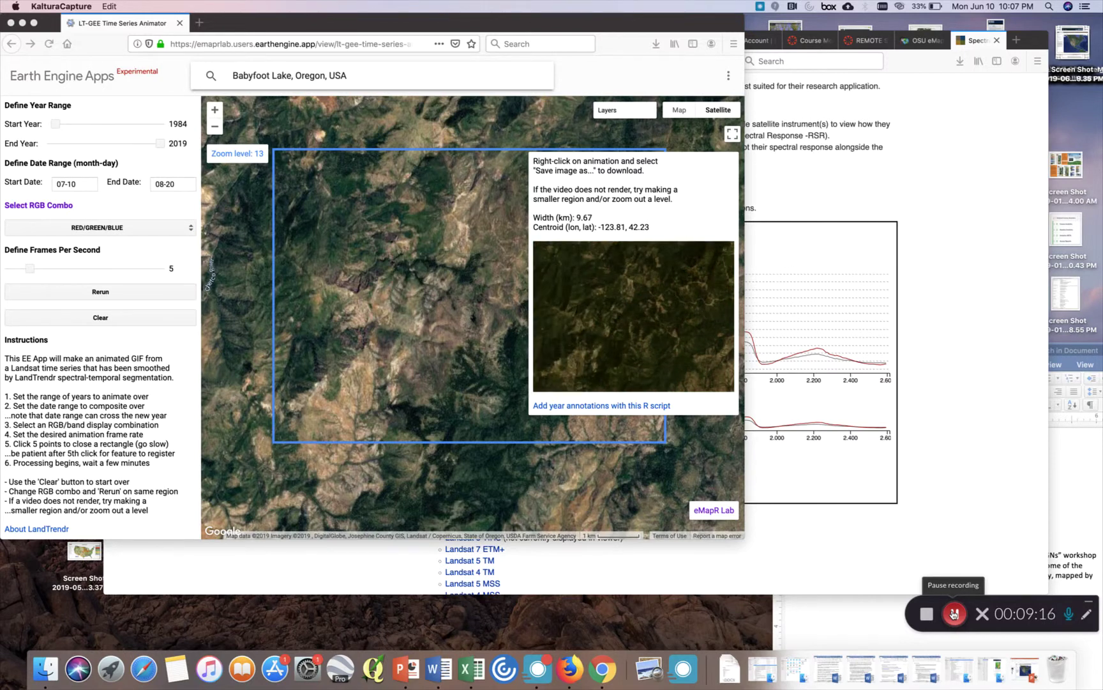
{"action": "right_click", "coordinate": [638, 309]}
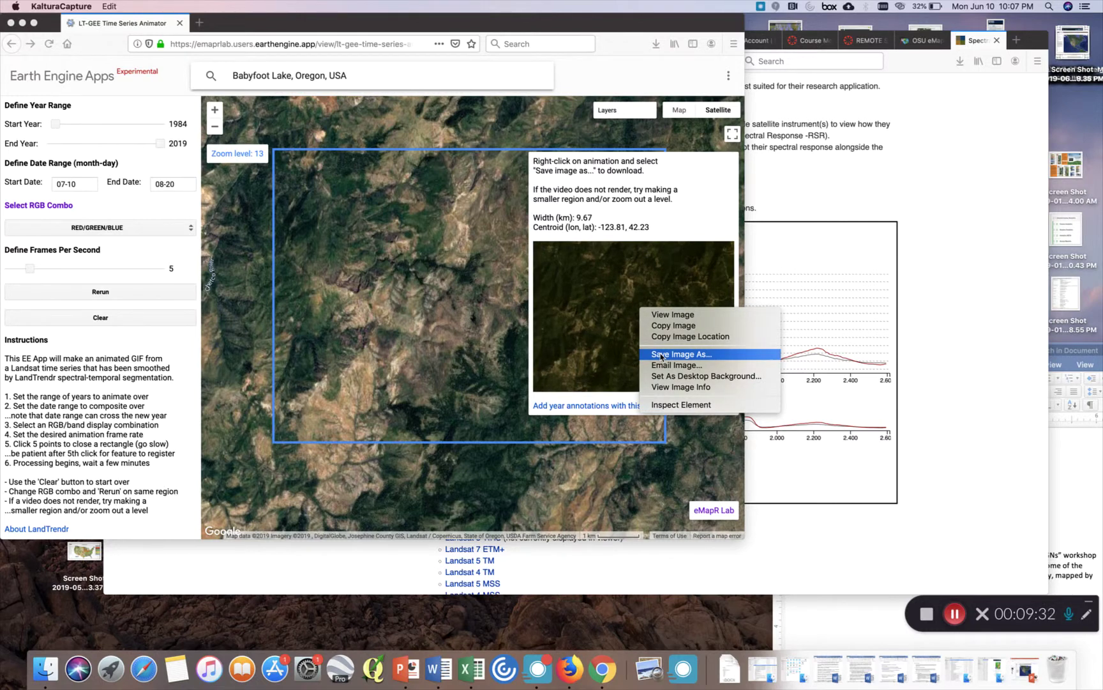
{"action": "left_click", "coordinate": [713, 223]}
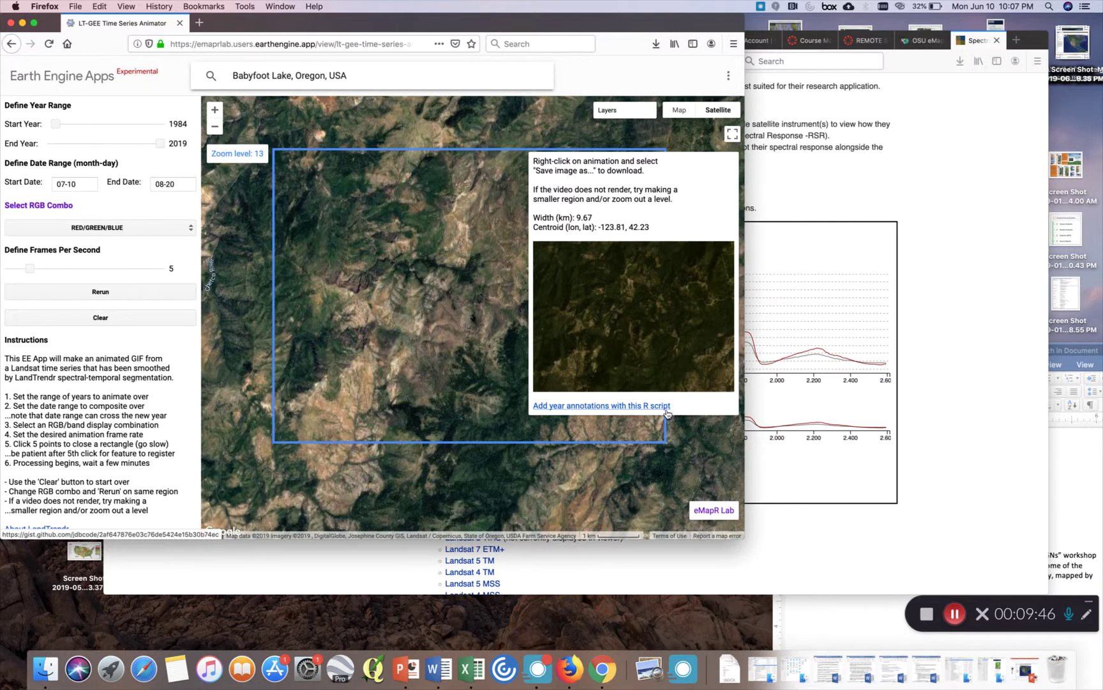
{"action": "left_click", "coordinate": [954, 614]}
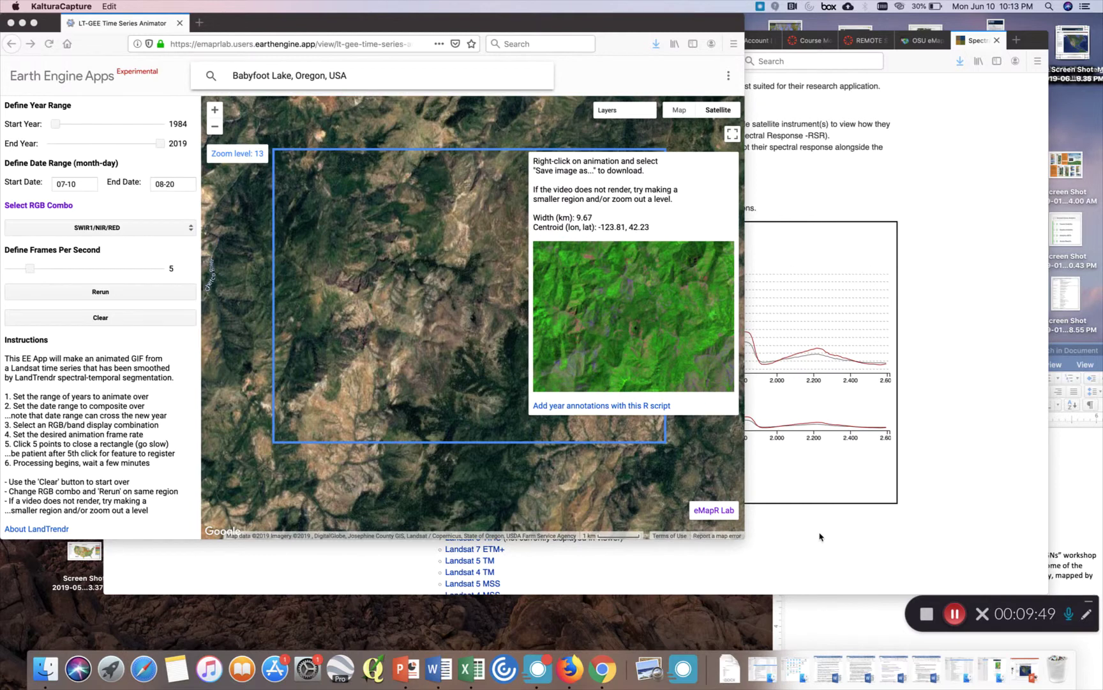